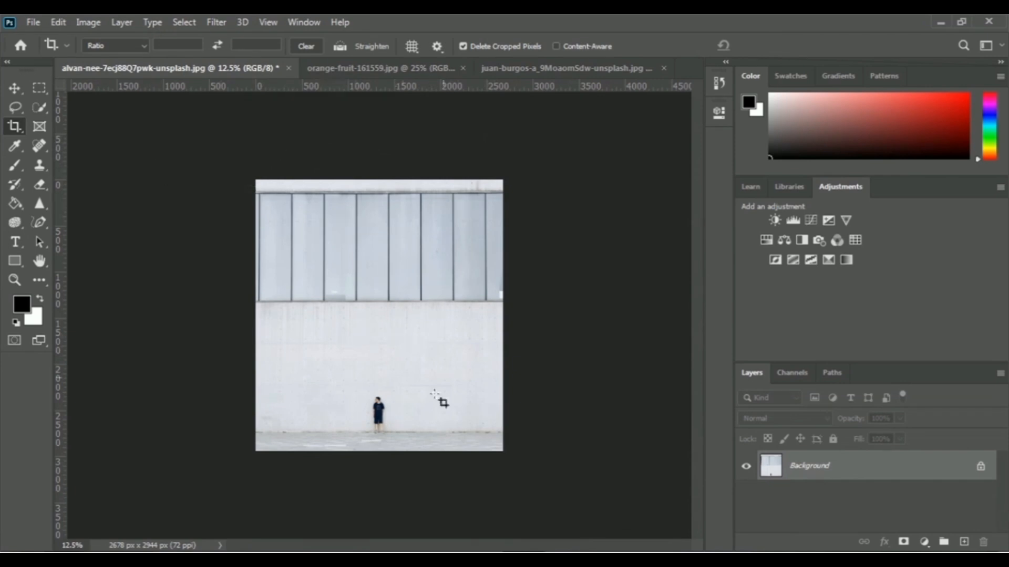
Step: Extend the building photo's canvas to the right with the Crop tool, to about 5700 px wide
{"action": "left_click_drag", "start_coordinate": [512, 323], "coordinate": [646, 315]}
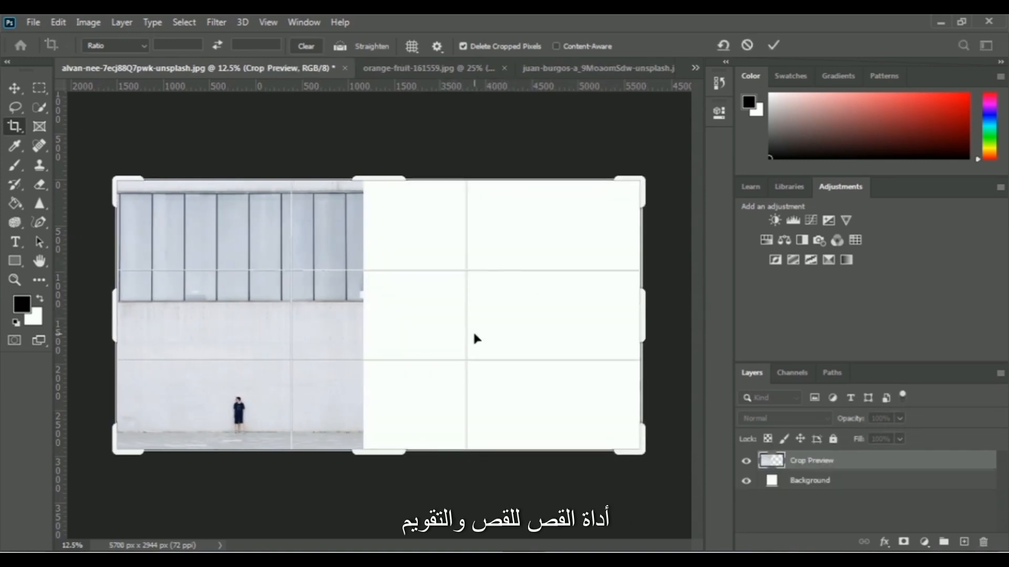
{"action": "key", "text": "Return"}
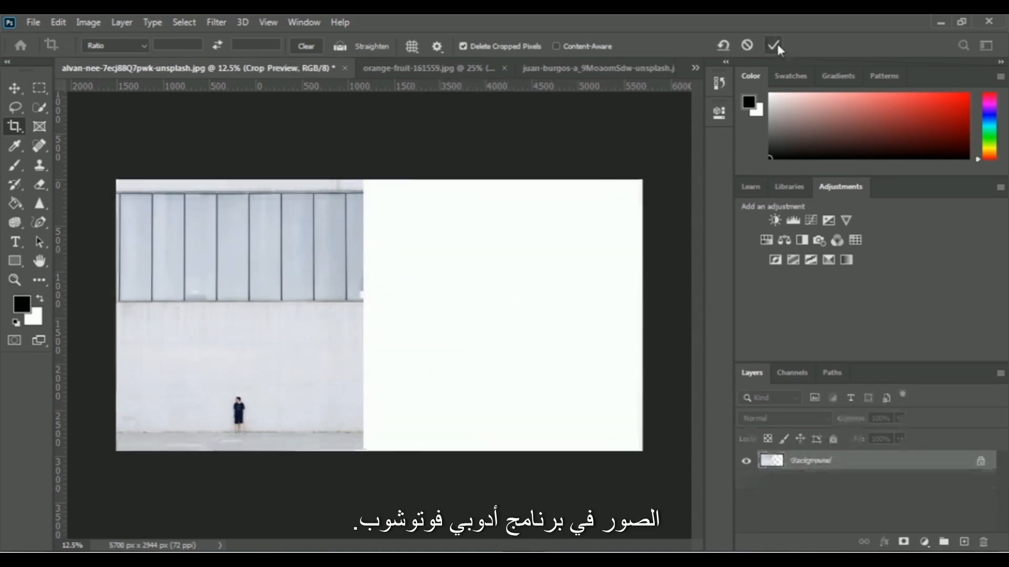
Step: Crop the orange-fruit-161559 photo from the right to about 1580 px wide, keeping only the cut half orange
{"action": "left_click", "coordinate": [345, 71]}
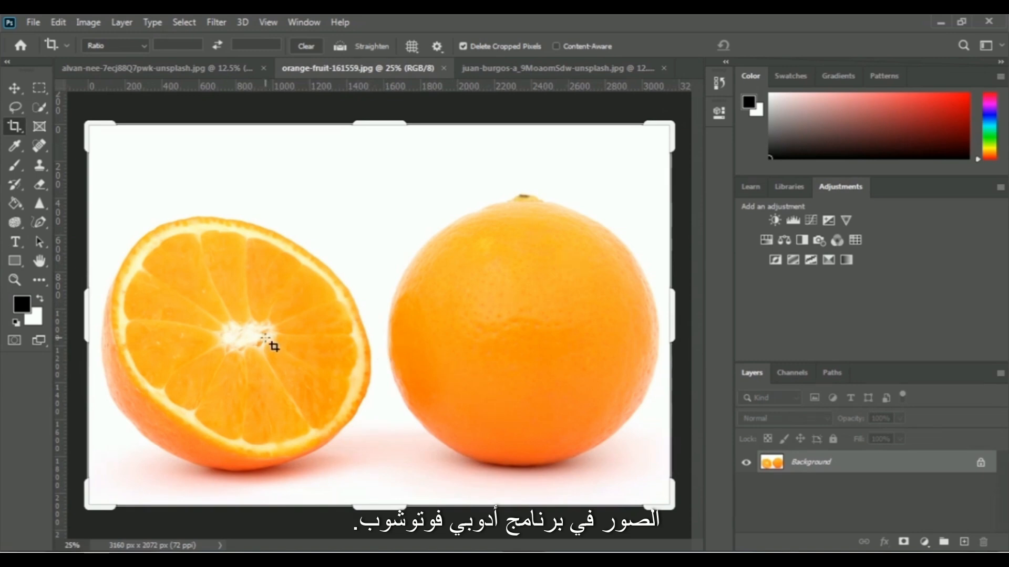
{"action": "left_click_drag", "start_coordinate": [672, 315], "coordinate": [524, 292]}
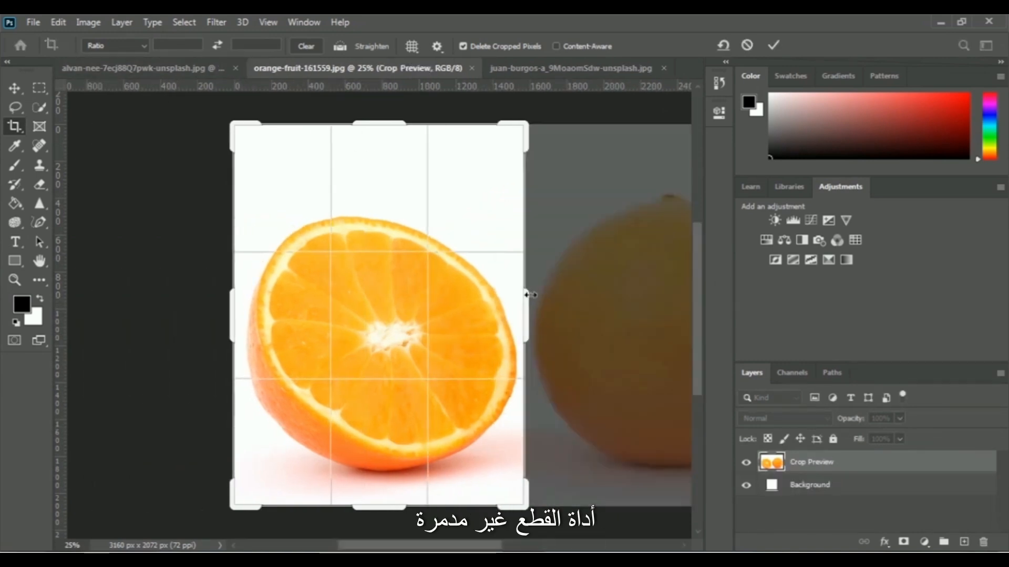
{"action": "key", "text": "Return"}
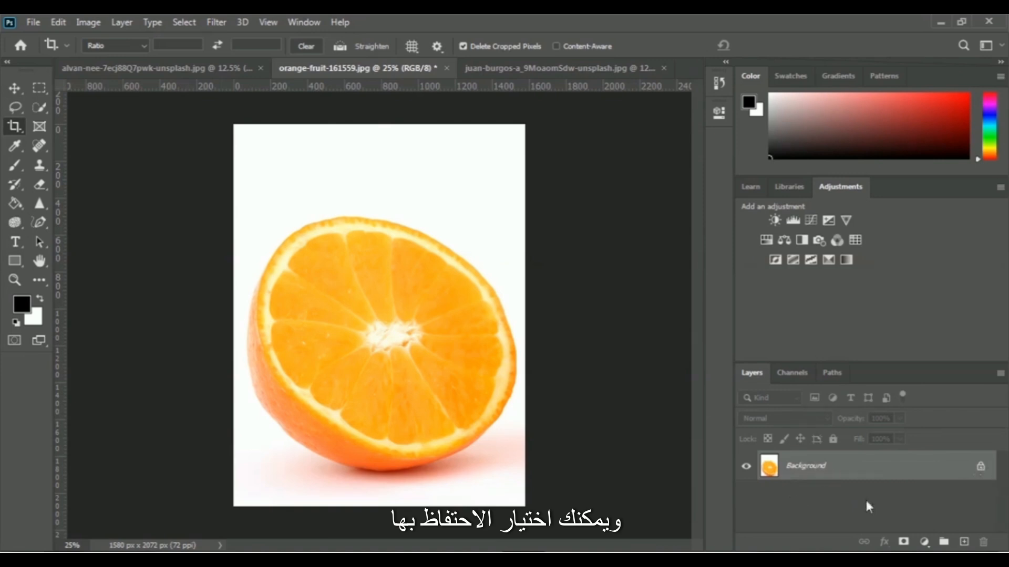
Step: Convert the orange photo's Background into a regular layer named Half Orange
{"action": "double_click", "coordinate": [826, 476]}
{"action": "type", "text": "Half Orange"}
{"action": "left_click", "coordinate": [623, 170]}
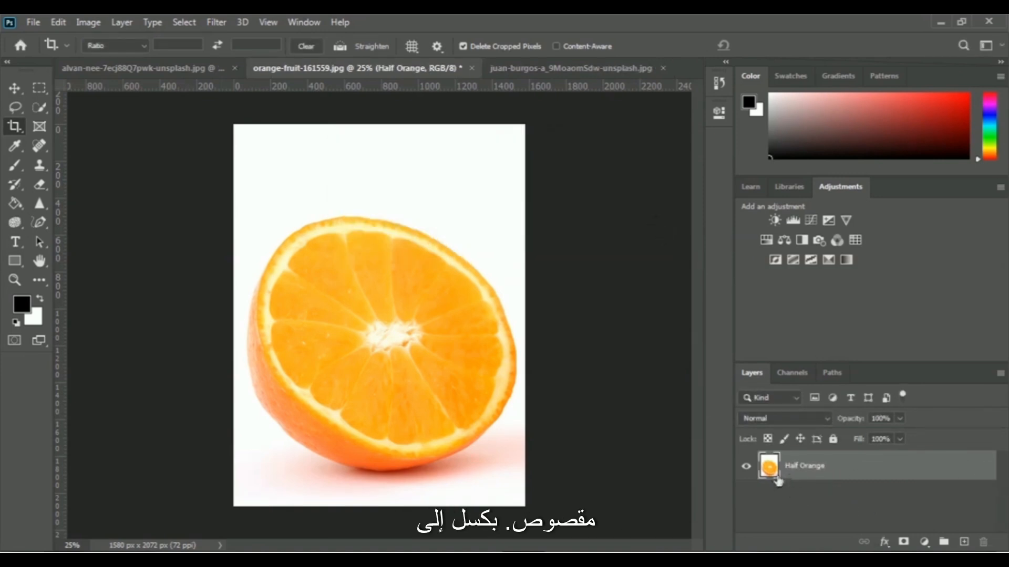
Step: Move the Half Orange layer into the building document and scale it to fill the blank white half of the canvas
{"action": "key", "text": "v"}
{"action": "left_click_drag", "start_coordinate": [419, 371], "coordinate": [594, 376]}
{"action": "key", "text": "ctrl+t"}
{"action": "left_click_drag", "start_coordinate": [468, 243], "coordinate": [360, 128]}
{"action": "left_click_drag", "start_coordinate": [614, 282], "coordinate": [642, 282]}
{"action": "left_click_drag", "start_coordinate": [503, 440], "coordinate": [503, 453]}
{"action": "key", "text": "Return"}
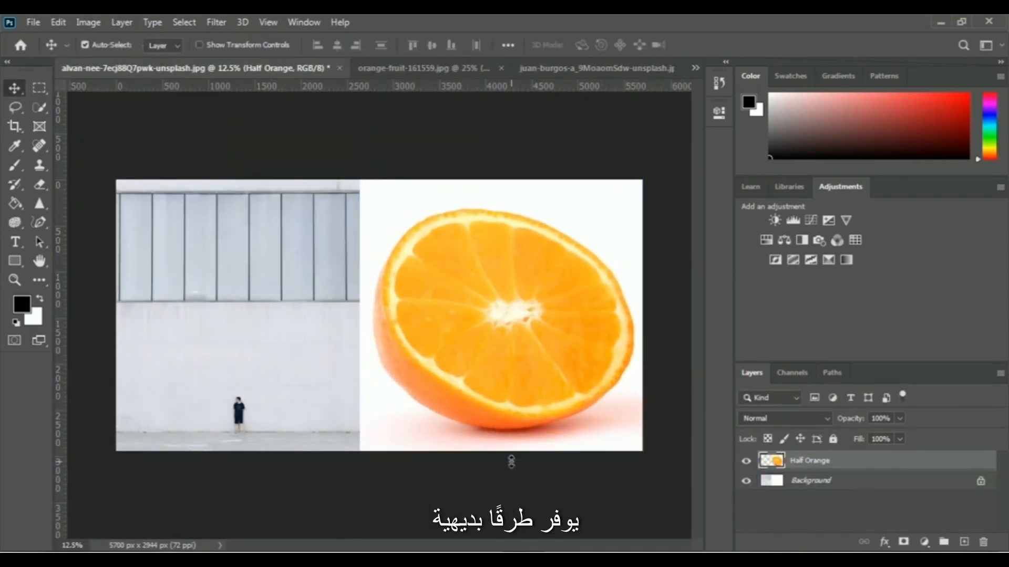
Step: Extend the birds photo's canvas to the right and downward using the Crop tool with Content-Aware enabled
{"action": "key", "text": "c"}
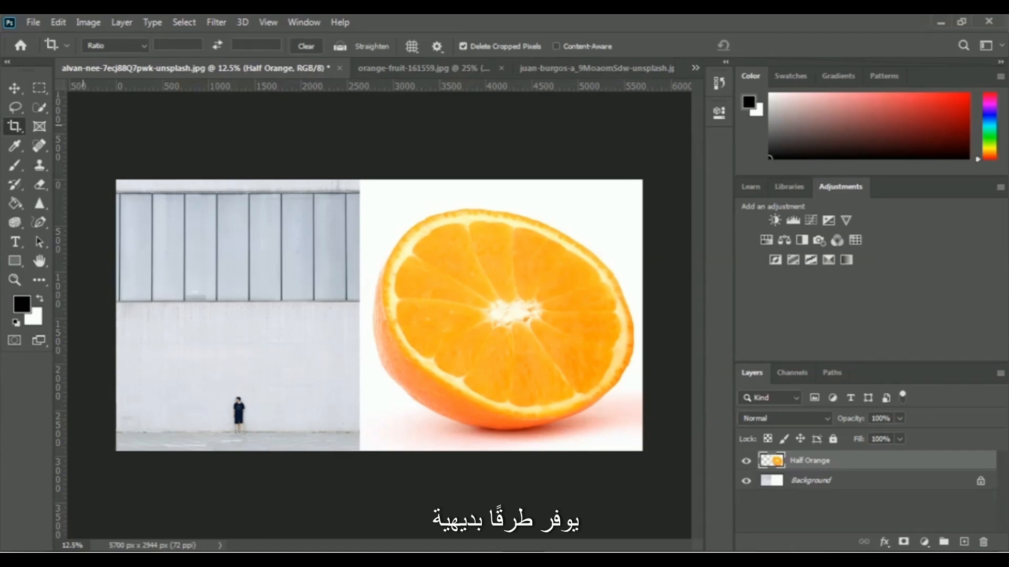
{"action": "left_click", "coordinate": [620, 69]}
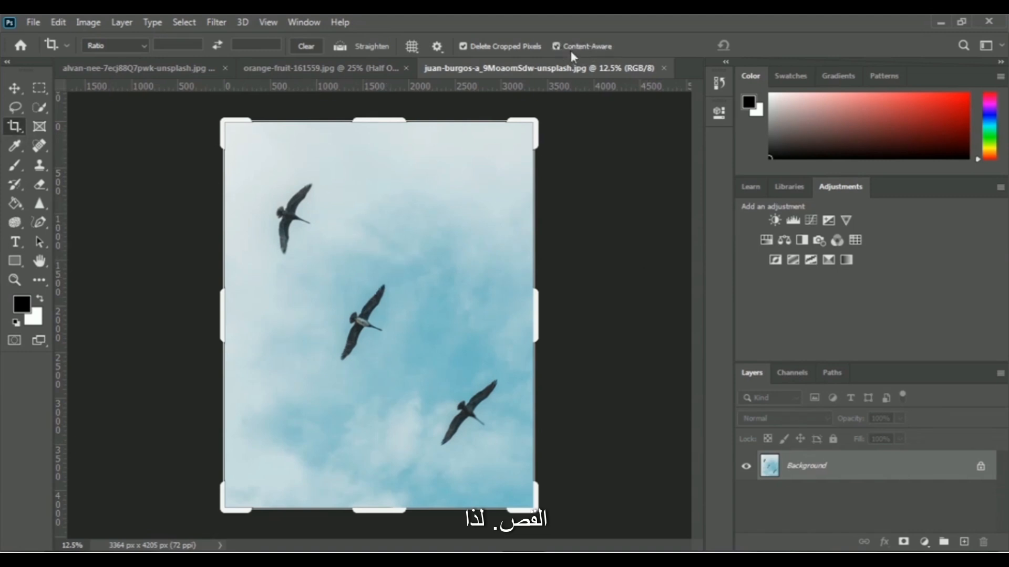
{"action": "left_click_drag", "start_coordinate": [536, 509], "coordinate": [667, 522]}
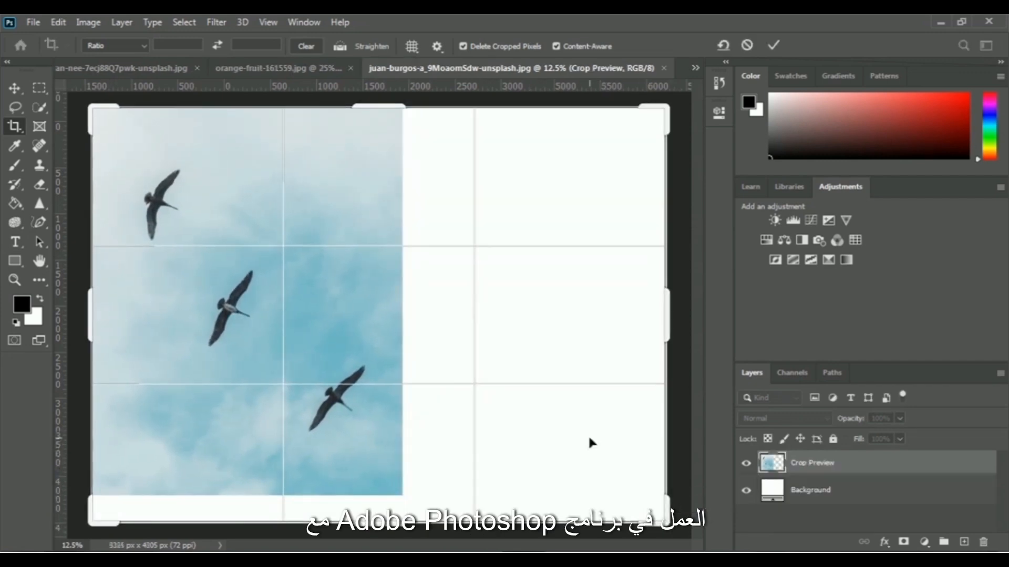
{"action": "left_click", "coordinate": [773, 45]}
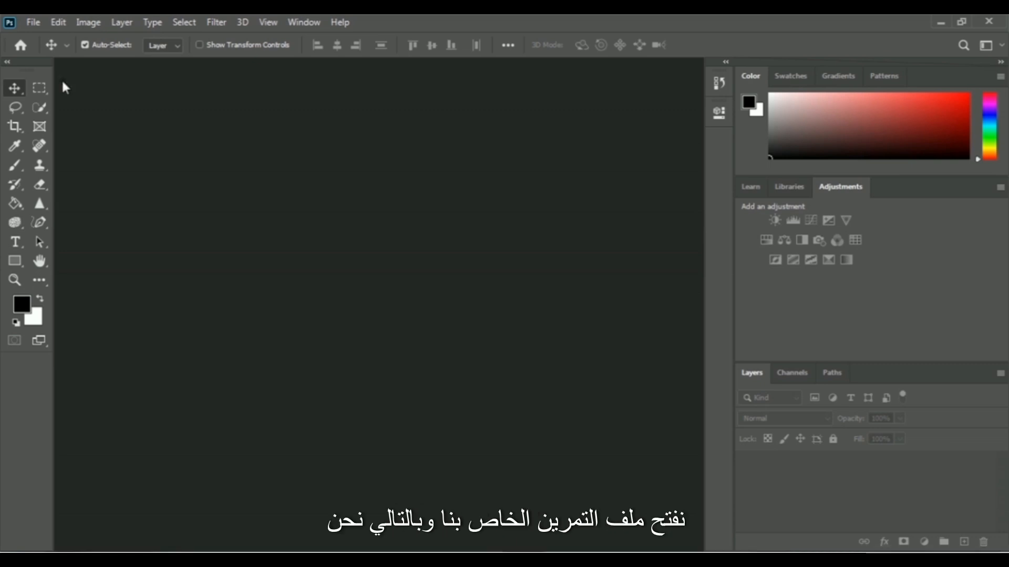
Step: Open the building, flying birds and orange-fruit-161559 images together from the 04 Content Aware & Cropping folder
{"action": "left_click", "coordinate": [34, 22]}
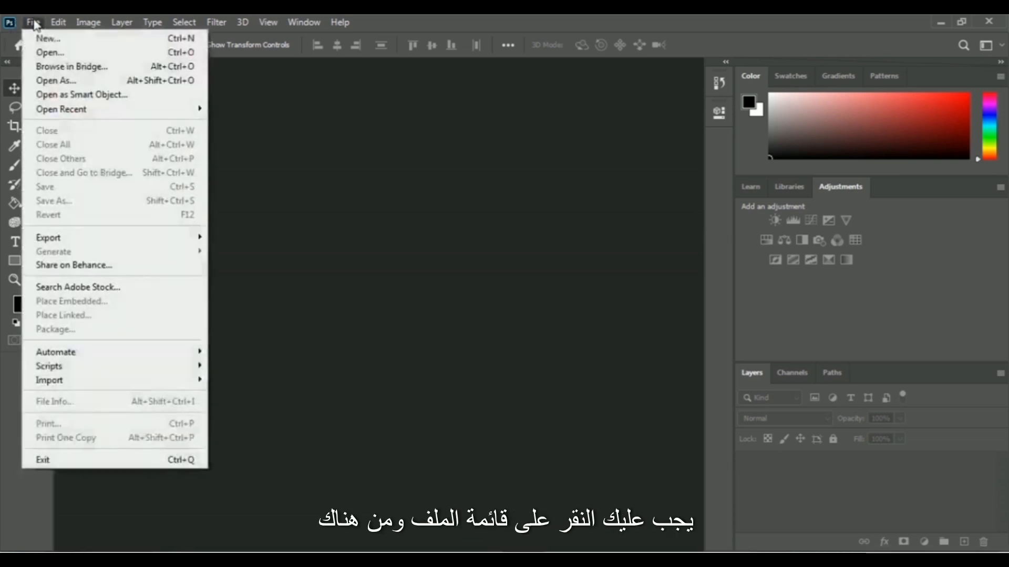
{"action": "left_click", "coordinate": [133, 59]}
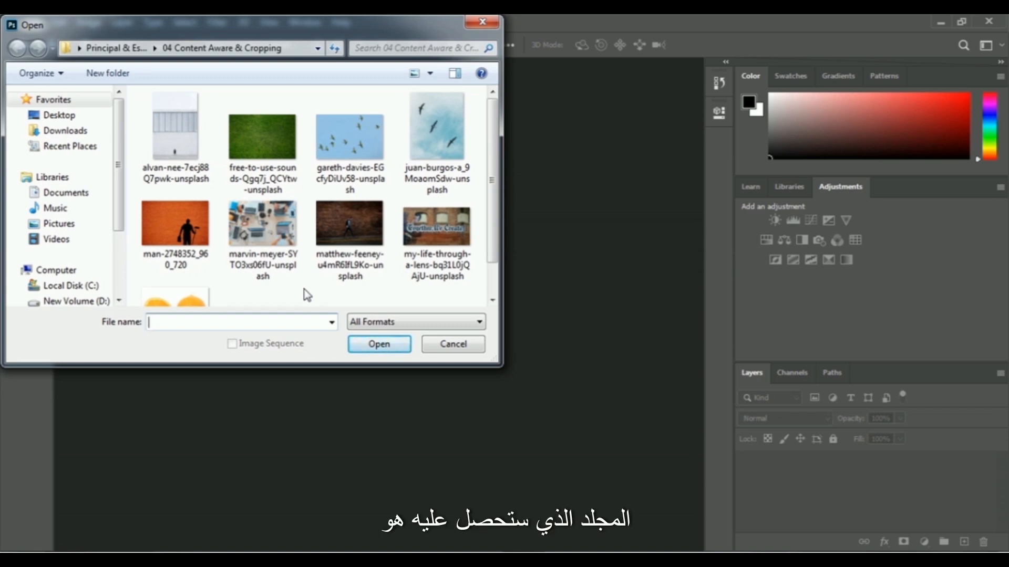
{"action": "left_click", "coordinate": [195, 167]}
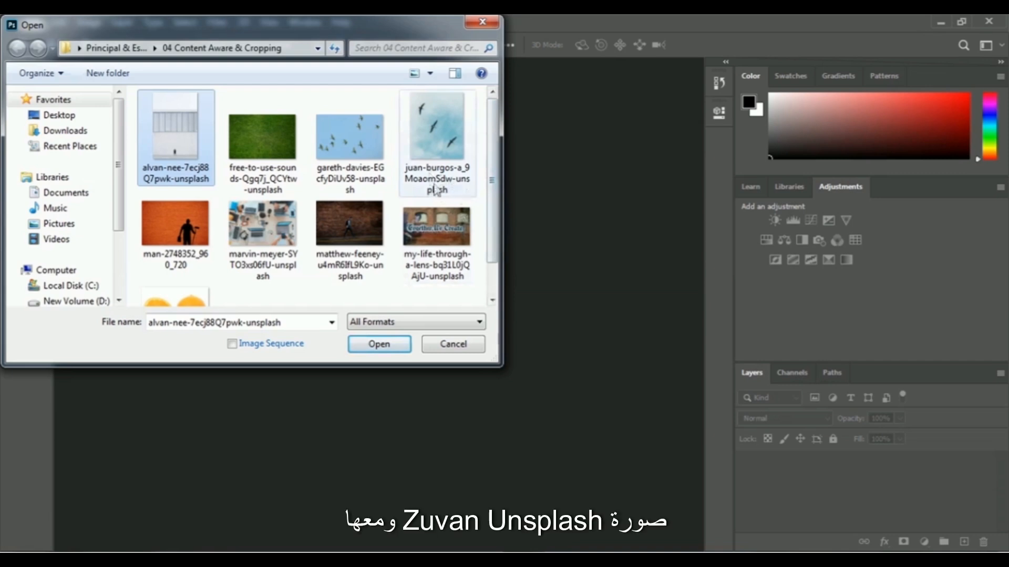
{"action": "left_click", "coordinate": [456, 196], "text": "ctrl"}
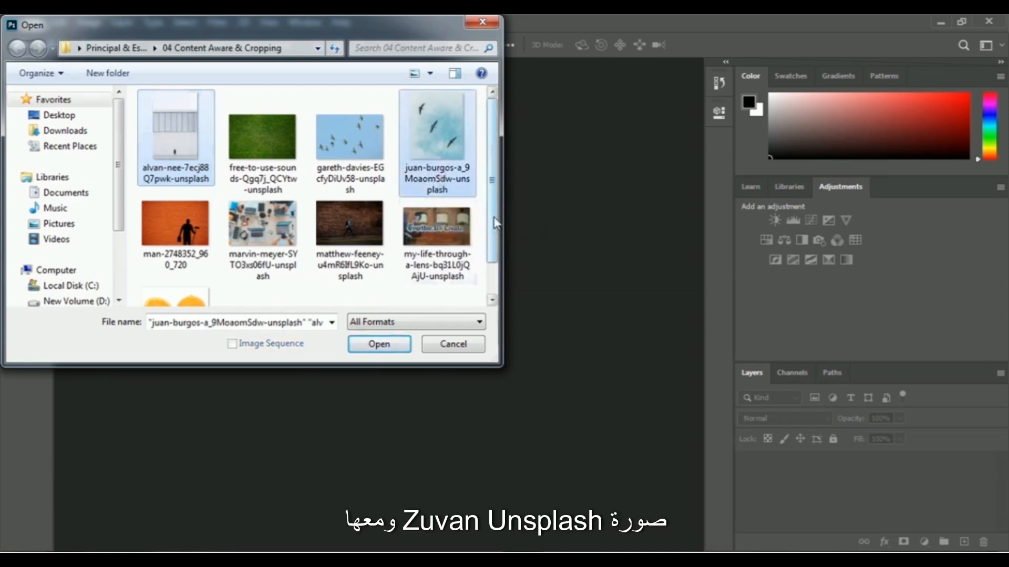
{"action": "scroll", "coordinate": [495, 224], "scroll_direction": "down", "scroll_amount": 1}
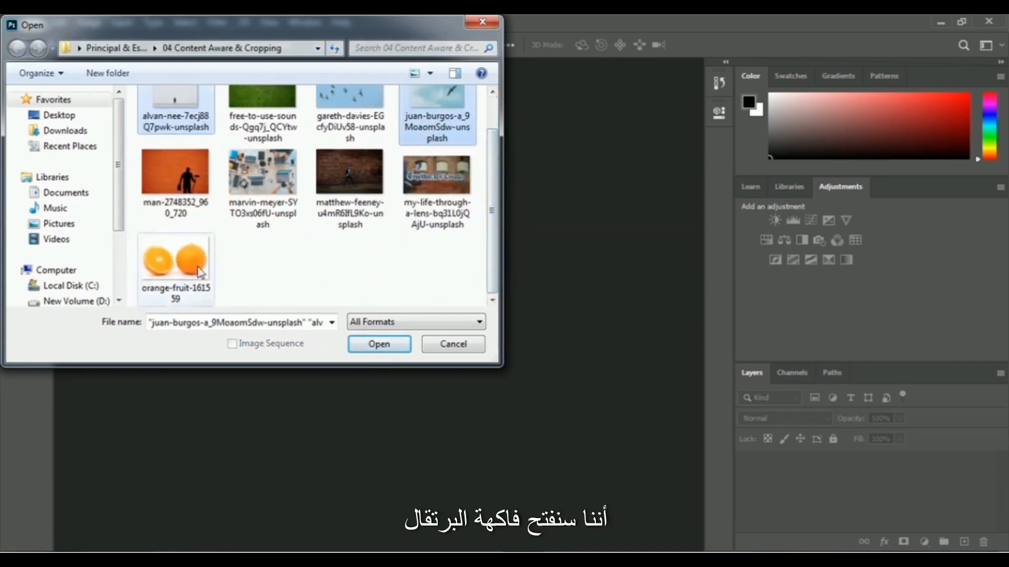
{"action": "left_click", "coordinate": [167, 271], "text": "ctrl"}
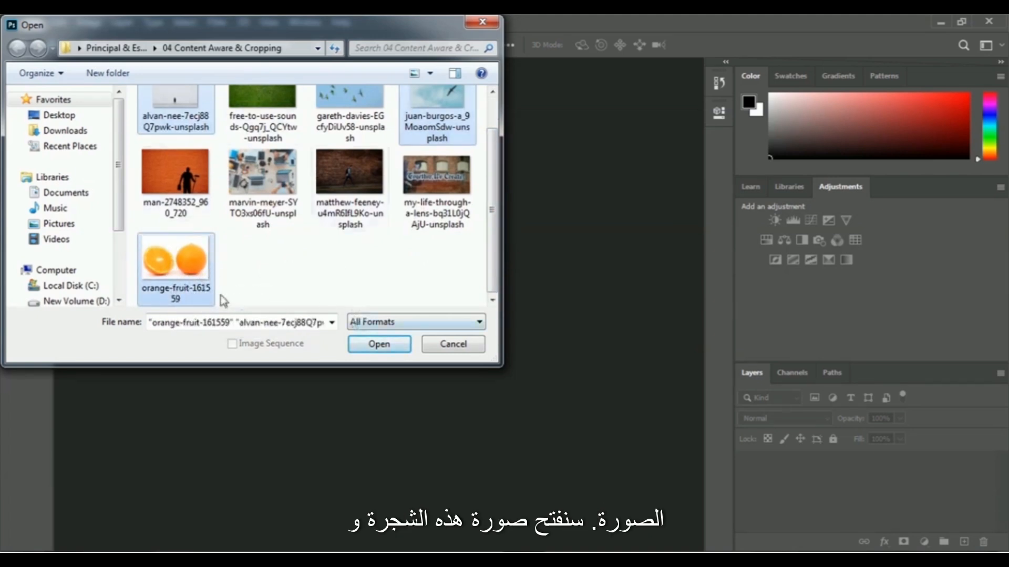
{"action": "left_click", "coordinate": [378, 345]}
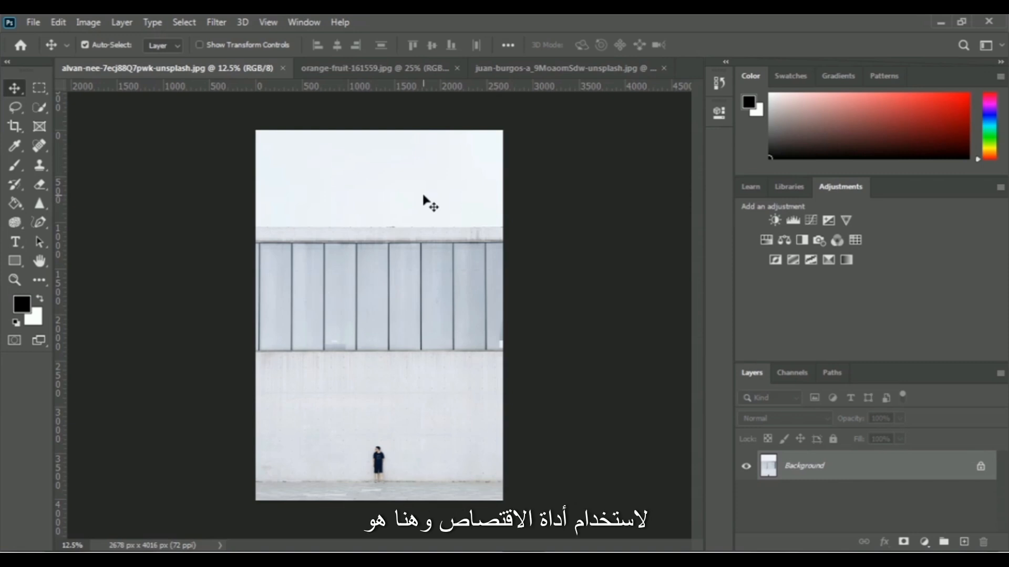
Step: Crop away the sky above the building with the Crop tool, leaving the photo about 2944 px high
{"action": "left_click", "coordinate": [14, 129]}
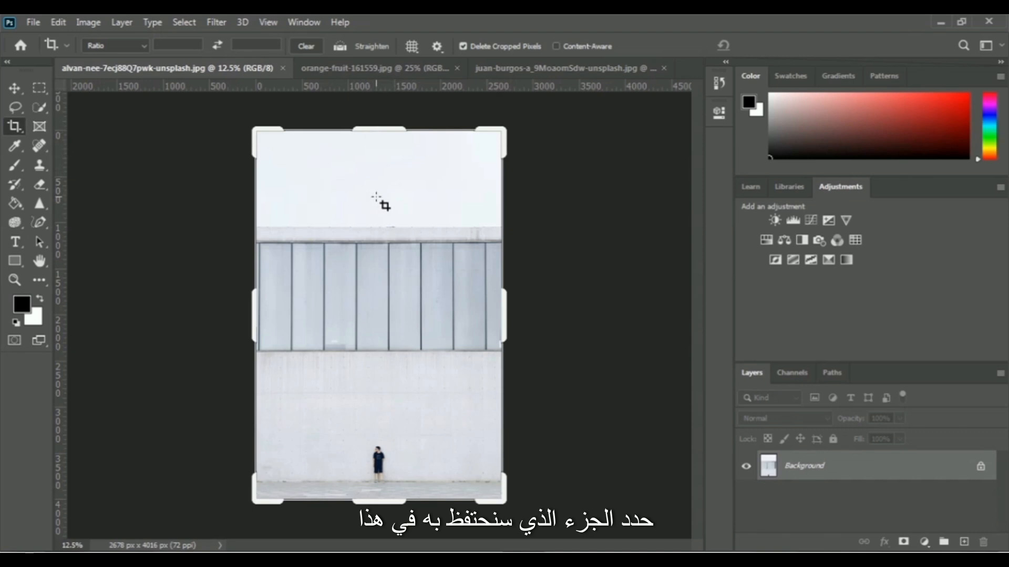
{"action": "left_click_drag", "start_coordinate": [380, 128], "coordinate": [377, 180]}
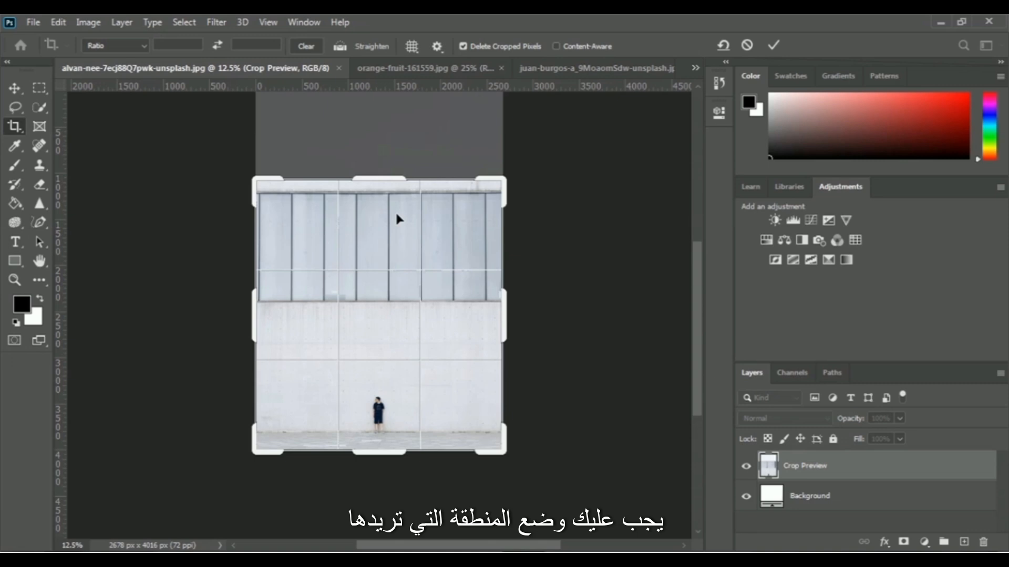
{"action": "left_click_drag", "start_coordinate": [698, 304], "coordinate": [703, 247]}
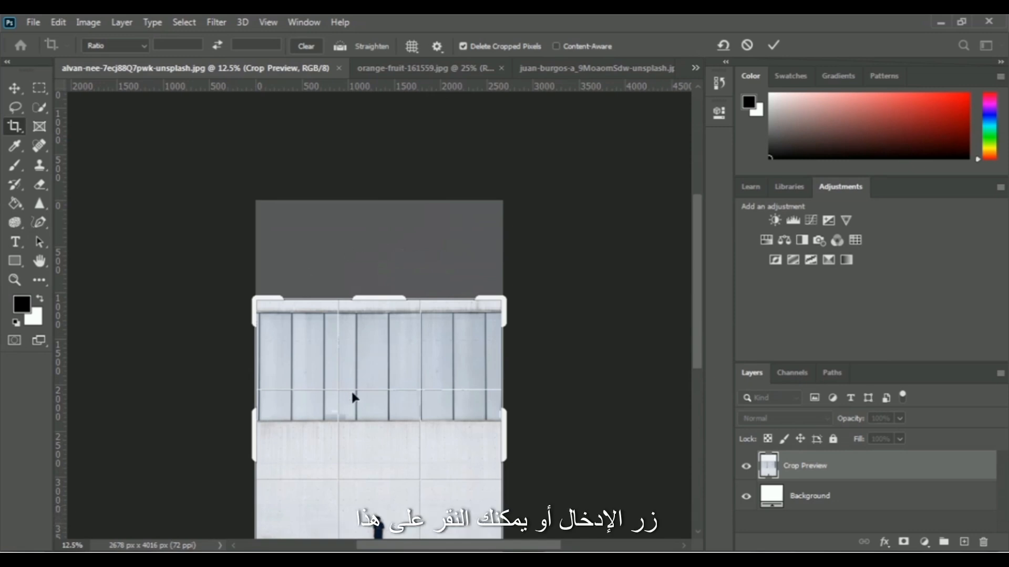
{"action": "left_click", "coordinate": [773, 45]}
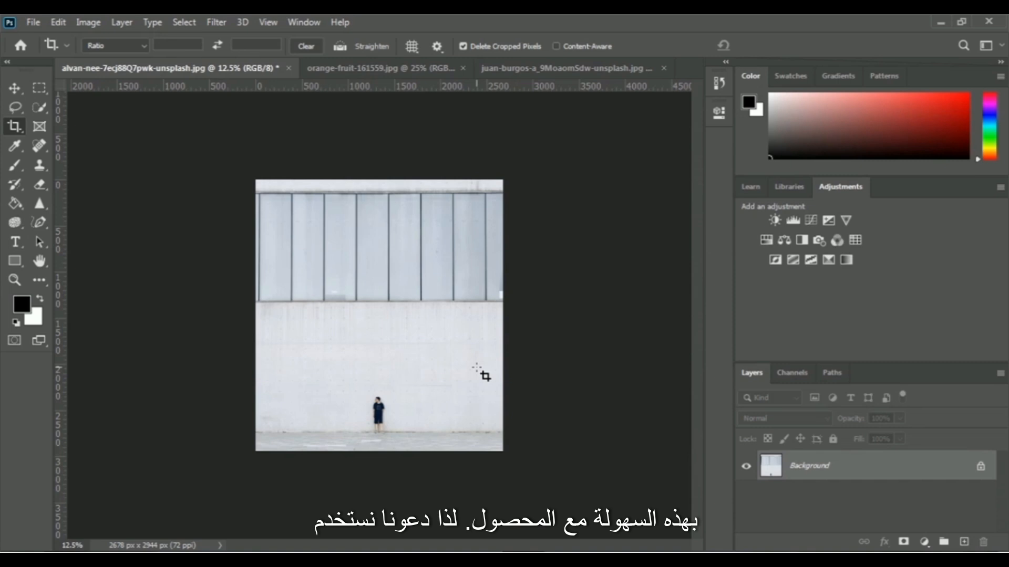
Step: Extend the cropped building photo's canvas to the right to about 5700 px wide, adding blank white space
{"action": "left_click", "coordinate": [16, 129]}
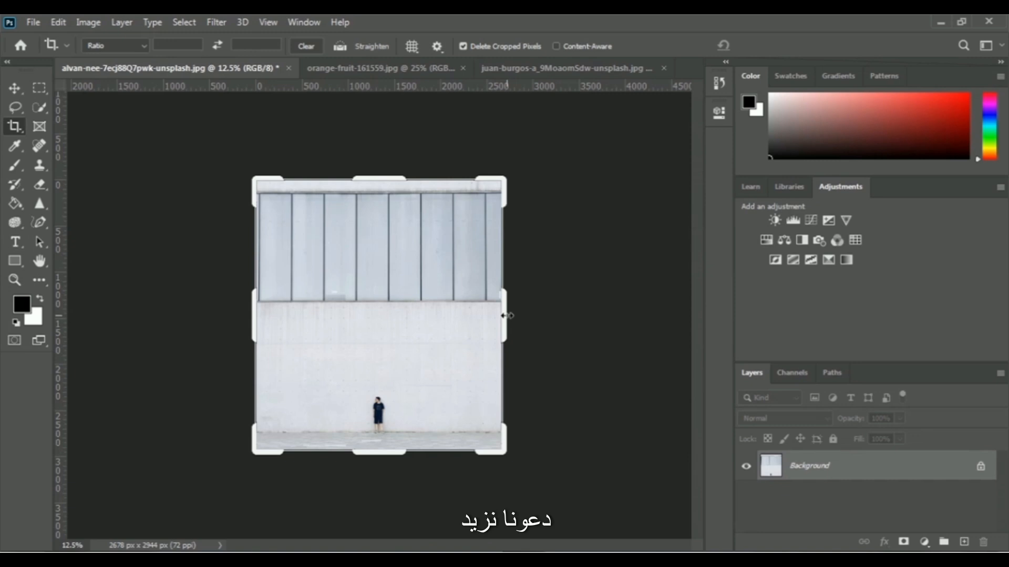
{"action": "left_click_drag", "start_coordinate": [508, 316], "coordinate": [645, 325]}
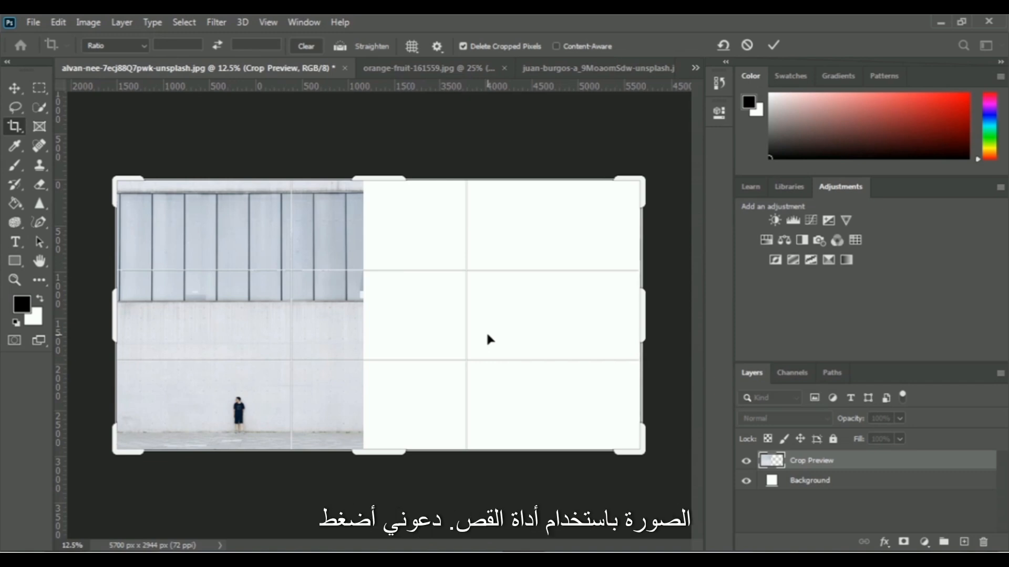
{"action": "left_click", "coordinate": [777, 44]}
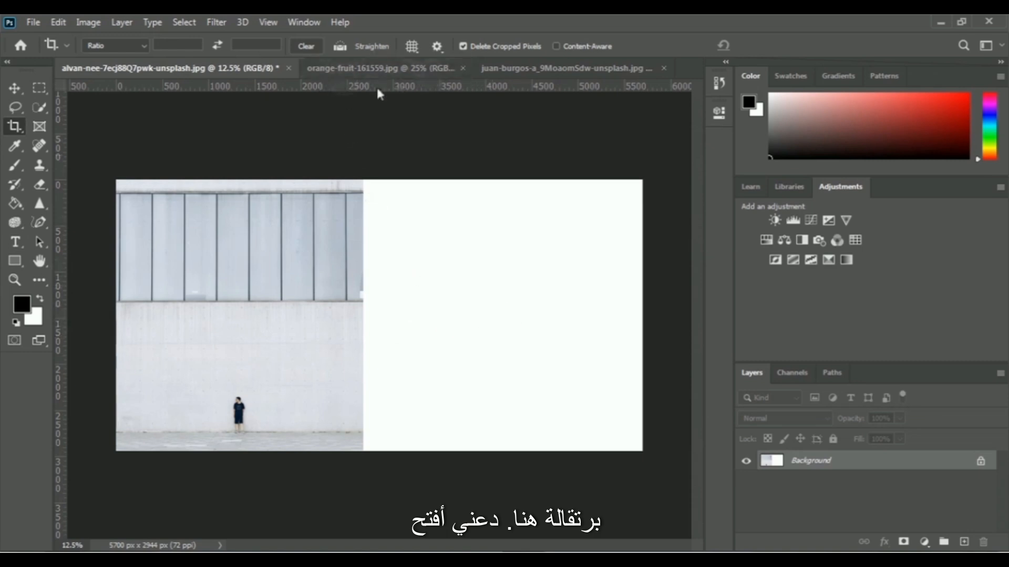
Step: Crop the whole orange out of the orange-fruit-161559 photo, keeping the half orange at about 1580 px wide
{"action": "left_click", "coordinate": [341, 69]}
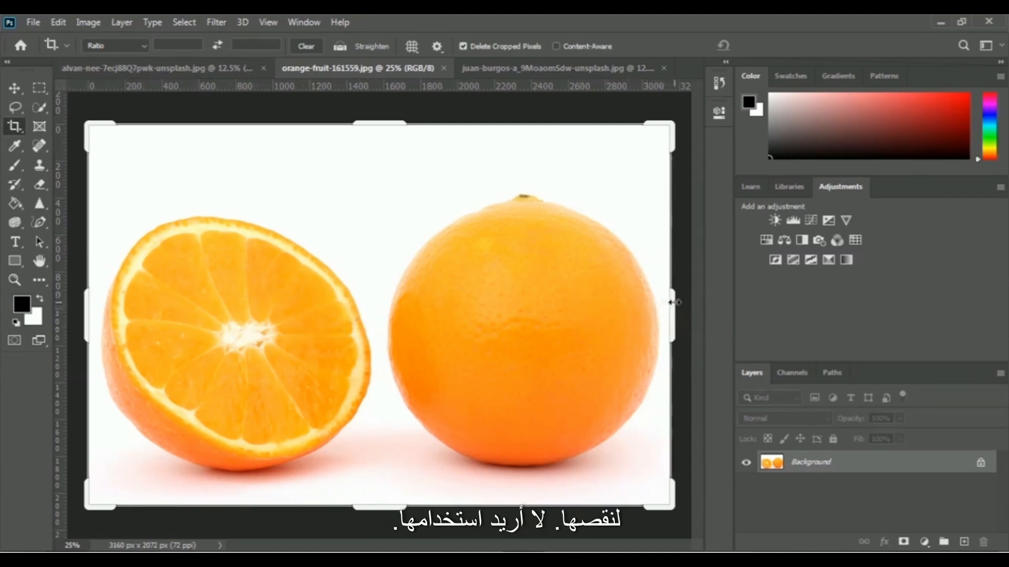
{"action": "left_click_drag", "start_coordinate": [674, 302], "coordinate": [525, 297]}
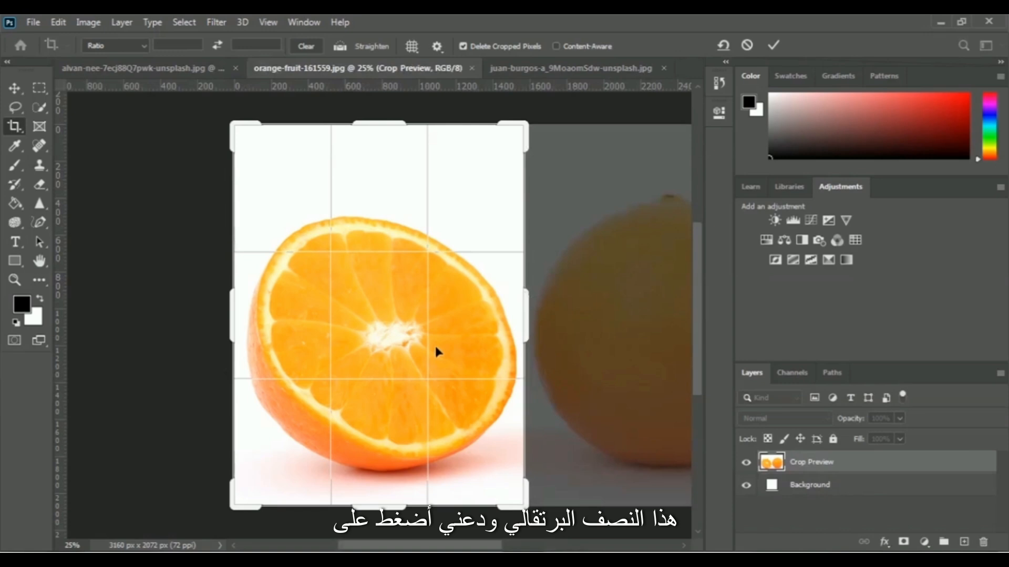
{"action": "left_click", "coordinate": [774, 46]}
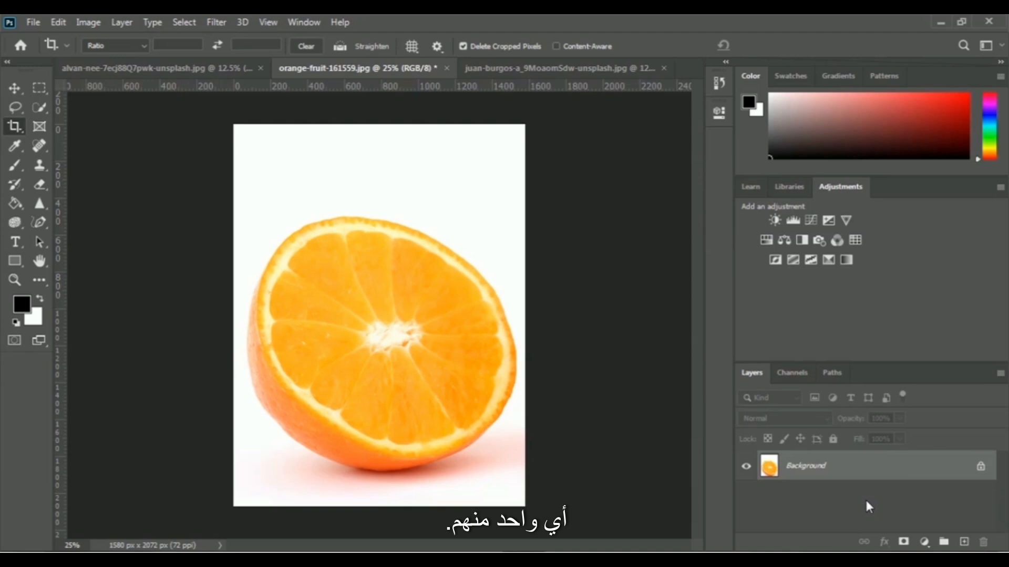
Step: Turn the cropped orange photo's Background into an editable layer named Half Orange
{"action": "double_click", "coordinate": [813, 469]}
{"action": "type", "text": "Half Orange"}
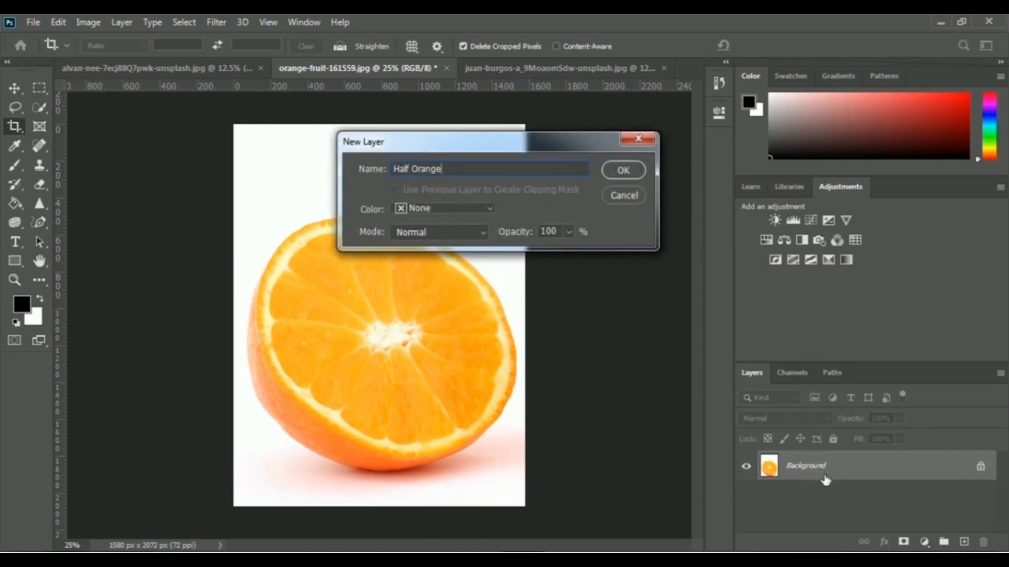
{"action": "left_click", "coordinate": [625, 170]}
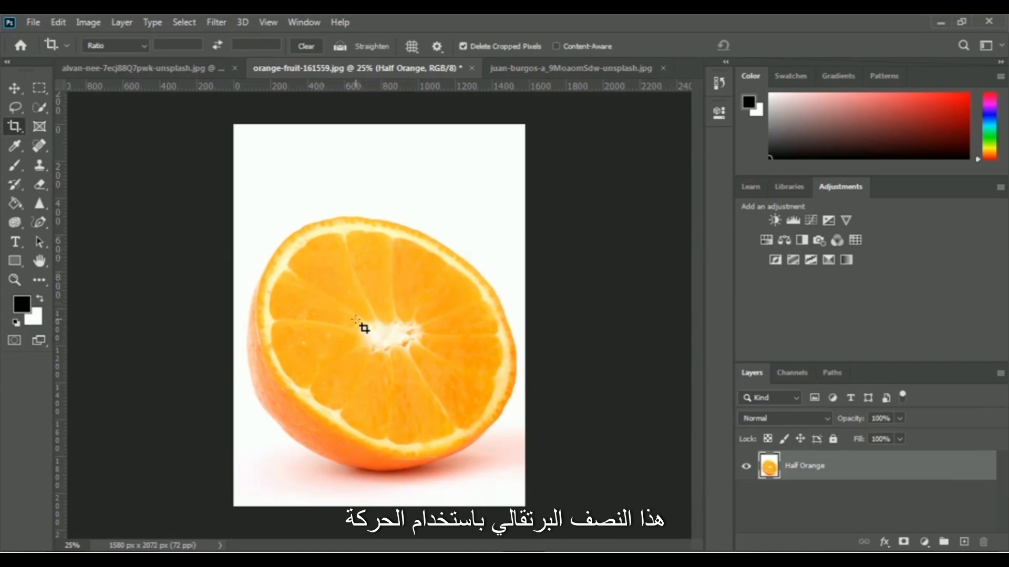
Step: Move the Half Orange layer into the building document and enlarge it with Free Transform to cover the blank white area
{"action": "left_click", "coordinate": [14, 88]}
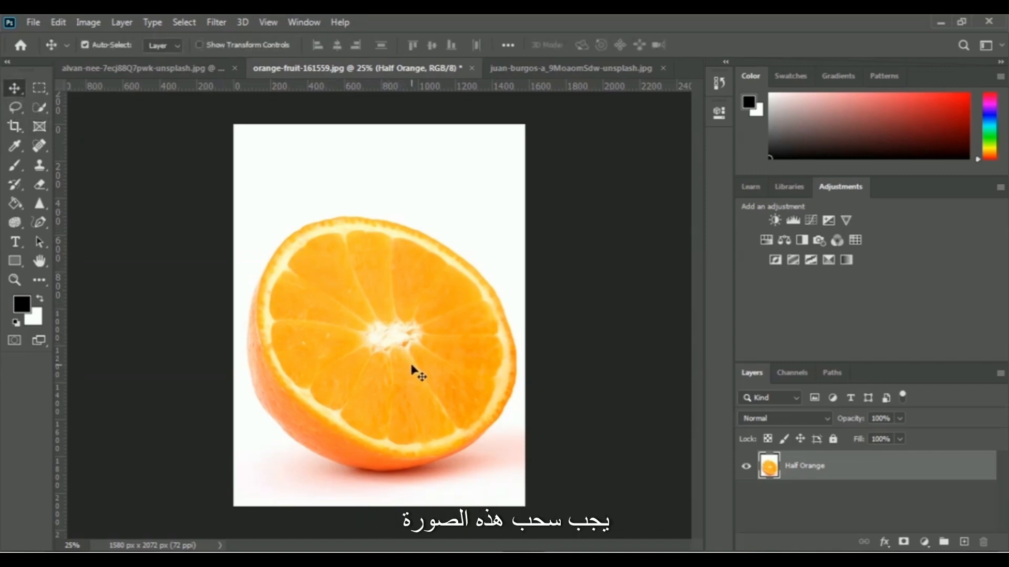
{"action": "left_click_drag", "start_coordinate": [405, 361], "coordinate": [541, 344]}
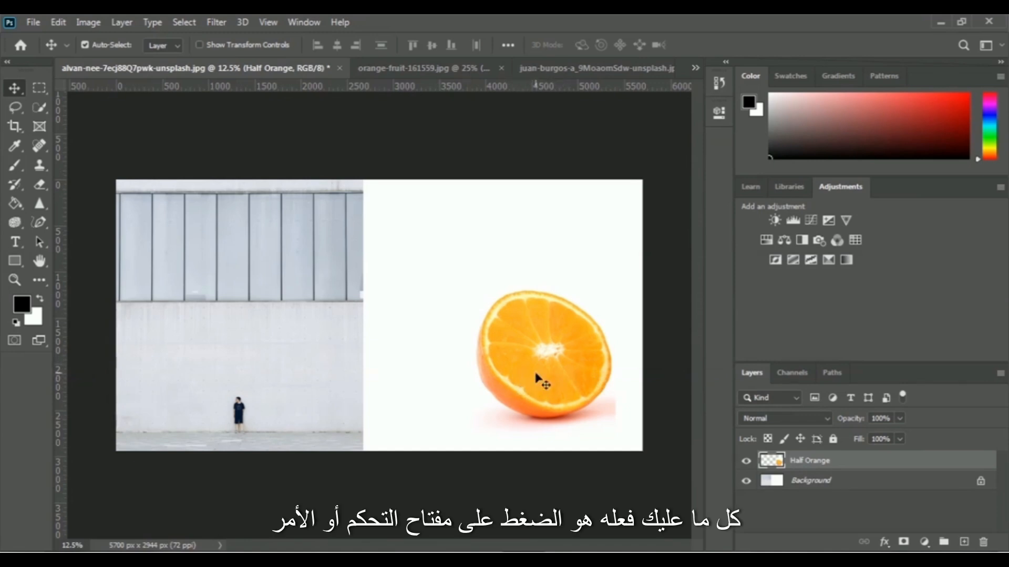
{"action": "key", "text": "ctrl+t"}
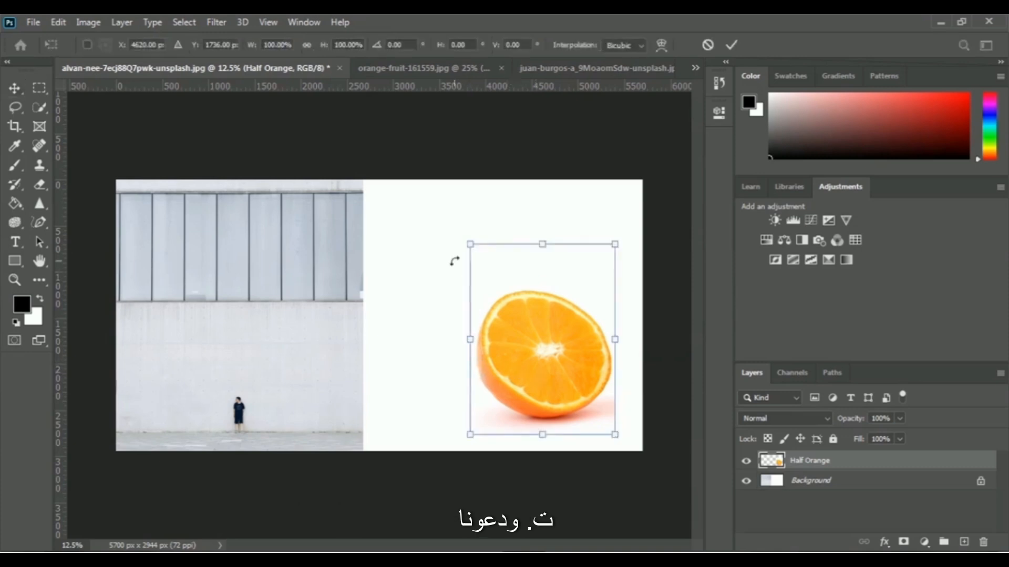
{"action": "left_click_drag", "start_coordinate": [470, 244], "coordinate": [360, 128]}
{"action": "left_click_drag", "start_coordinate": [616, 282], "coordinate": [642, 281]}
{"action": "left_click_drag", "start_coordinate": [501, 435], "coordinate": [502, 460]}
{"action": "key", "text": "Return"}
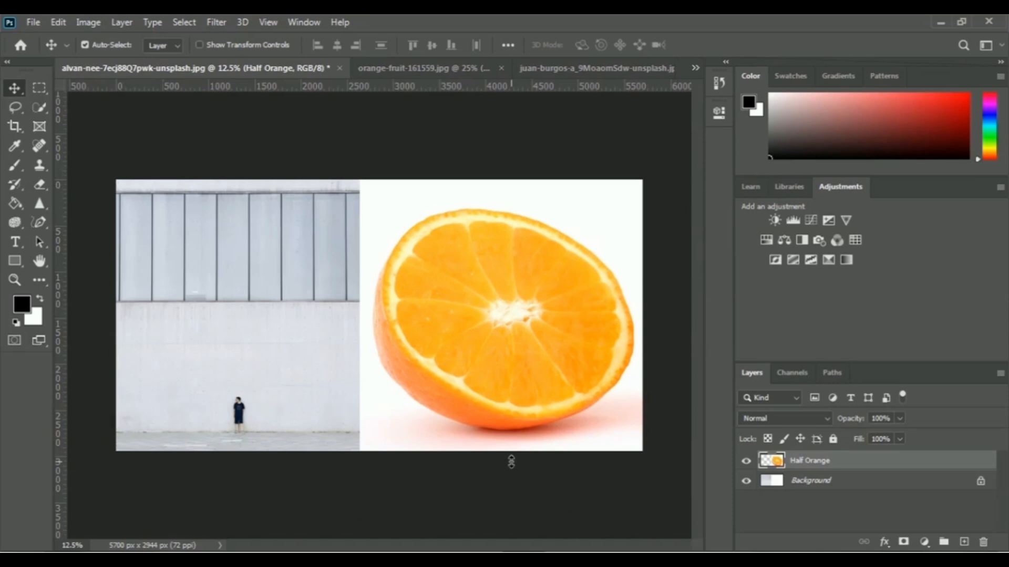
Step: Enable Content-Aware for the Crop tool and extend the birds photo to the right and downward to about 6225 x 4509 px
{"action": "key", "text": "c"}
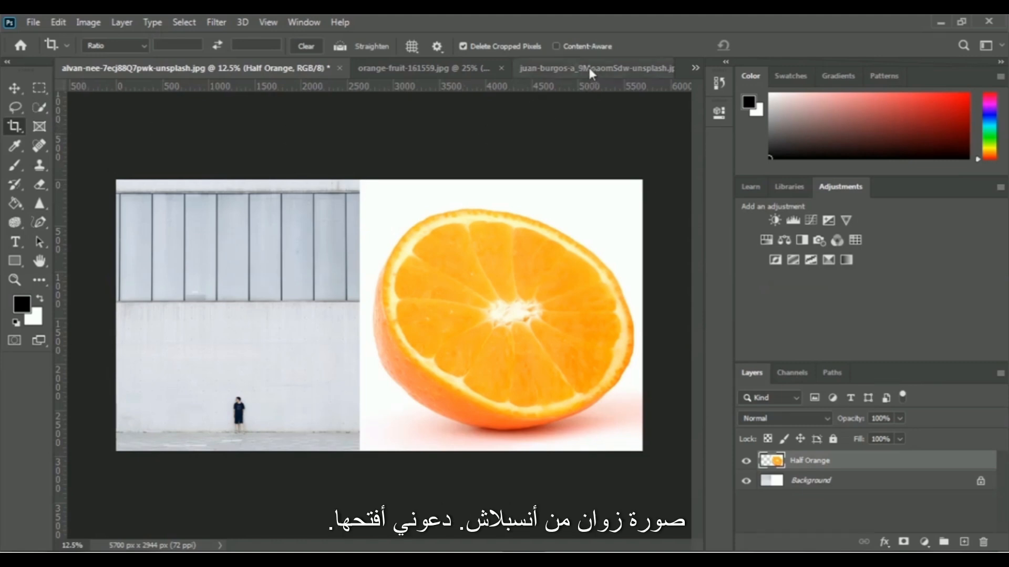
{"action": "left_click", "coordinate": [559, 64]}
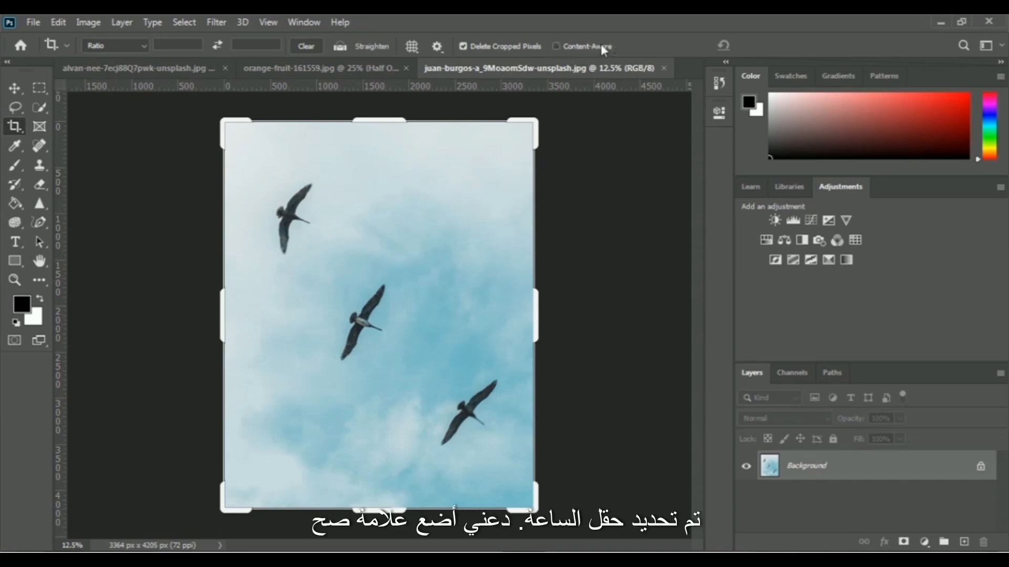
{"action": "left_click", "coordinate": [557, 46]}
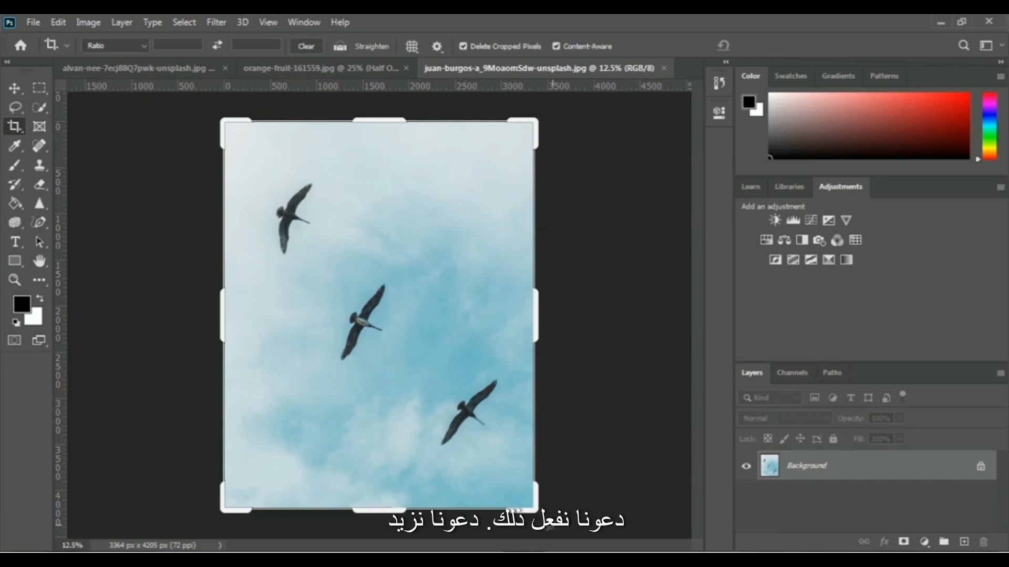
{"action": "left_click_drag", "start_coordinate": [535, 509], "coordinate": [672, 524]}
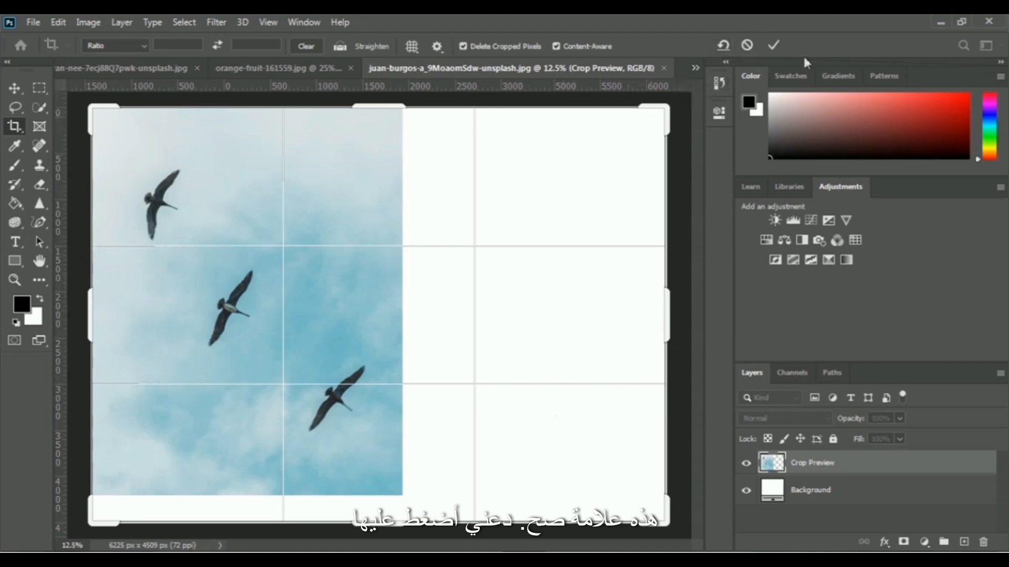
{"action": "left_click", "coordinate": [772, 47]}
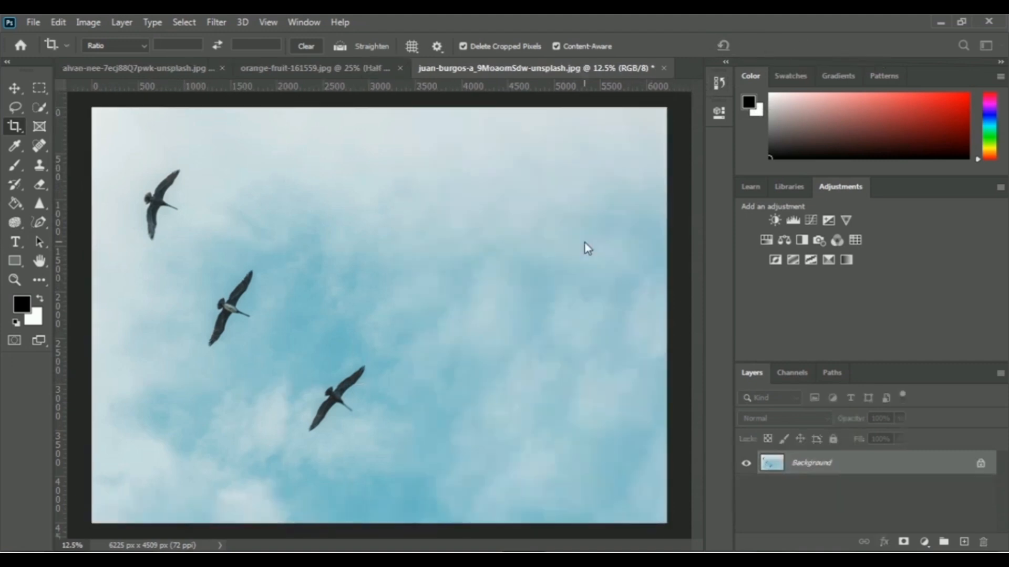